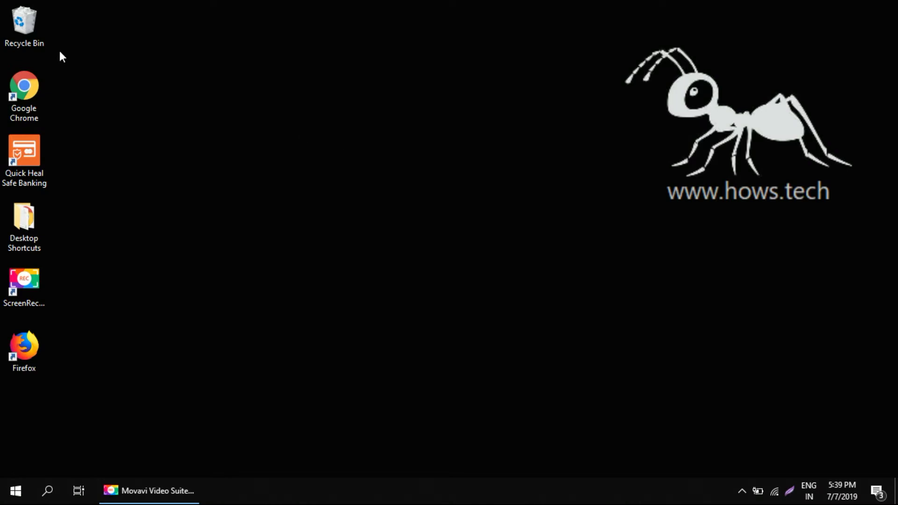
# - Empty the Recycle Bin, confirming permanent deletion of its two items
pyautogui.rightClick(23, 23)
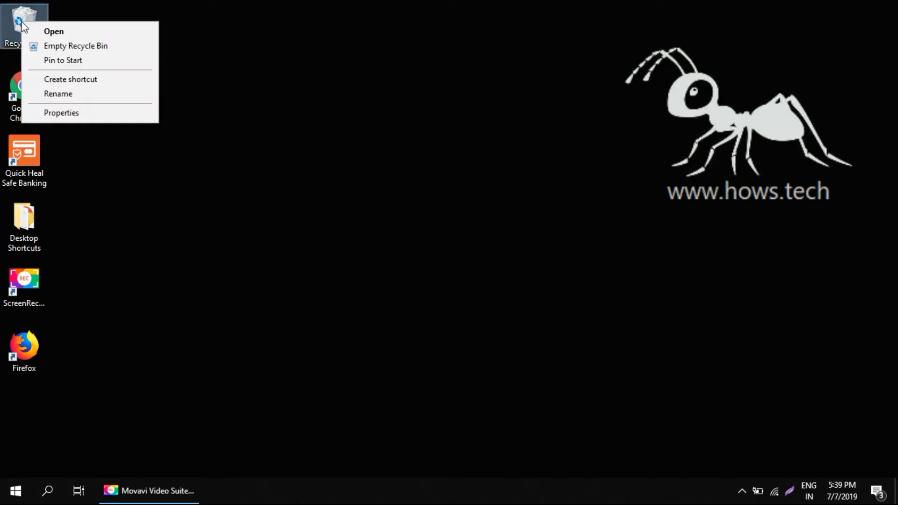
pyautogui.click(144, 49)
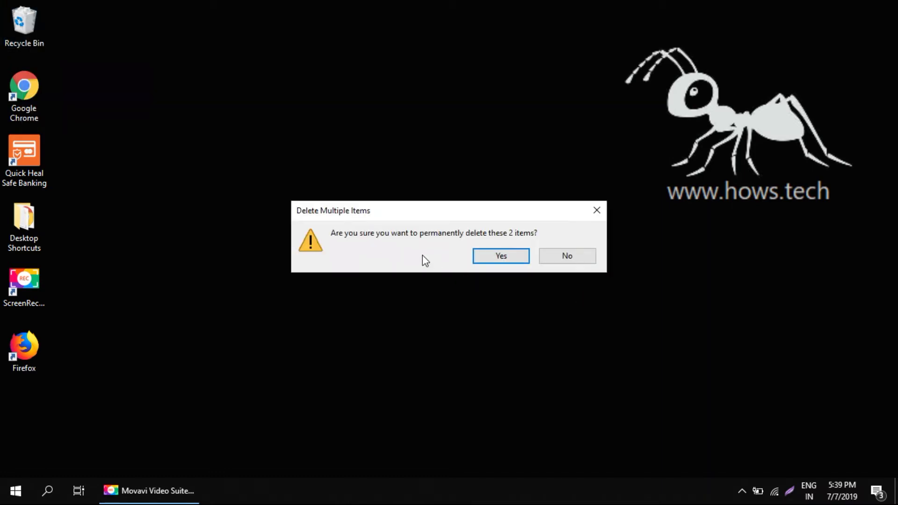
pyautogui.click(506, 257)
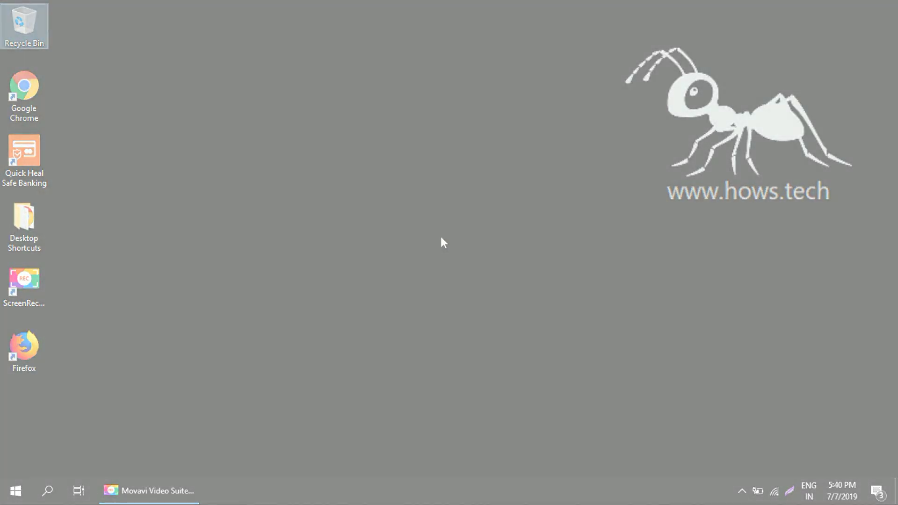
pyautogui.moveTo(440, 237); pyautogui.dragTo(496, 289)
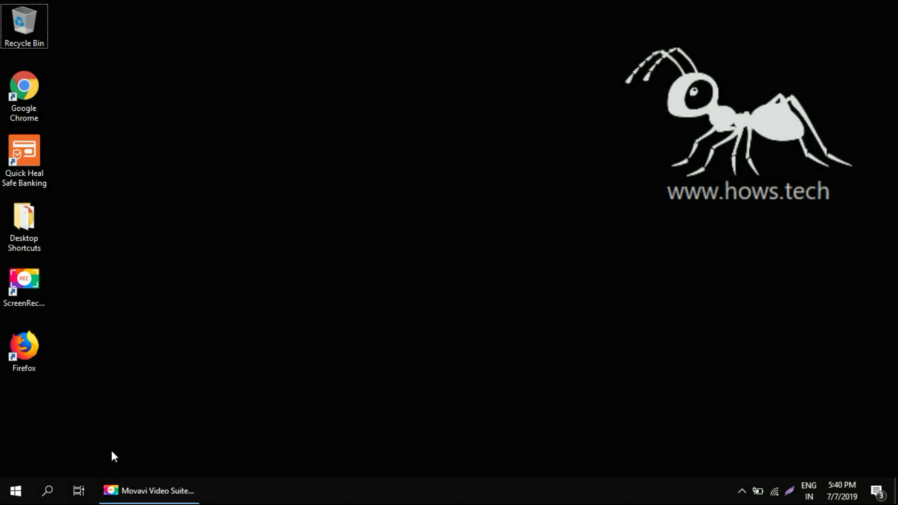
# - Run %temp% to open the Temp folder listing 10 items
pyautogui.press('super+r')
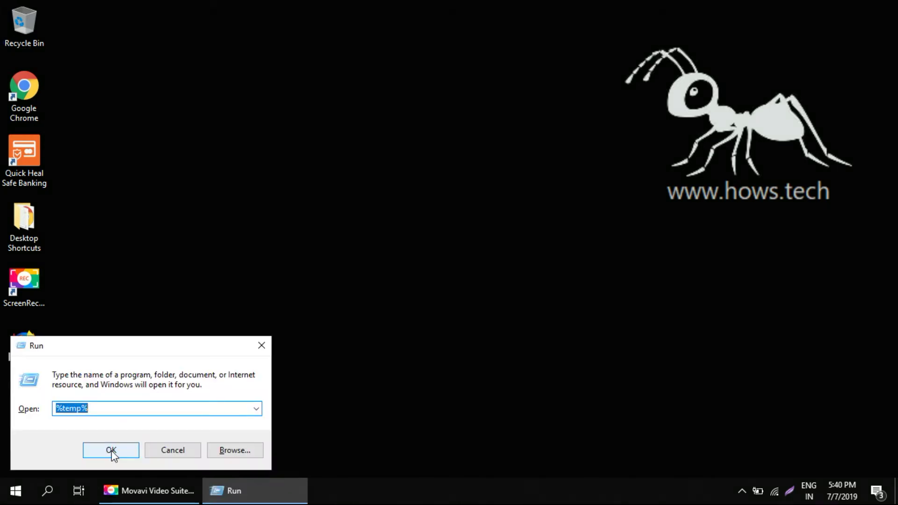
pyautogui.write('%temp%')
pyautogui.click(111, 450)
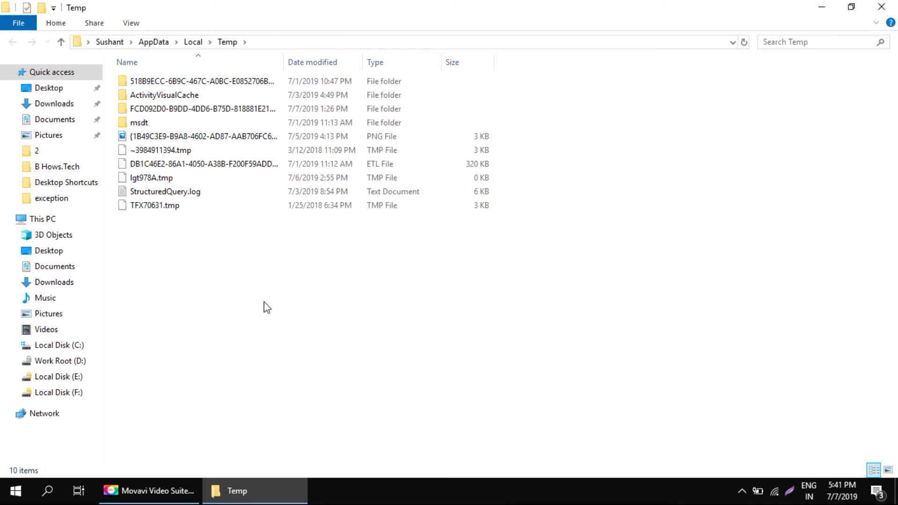
# - Permanently delete all 10 Temp items, skipping in-use files for all, then close the window
pyautogui.hotkey('ctrl', 'a')
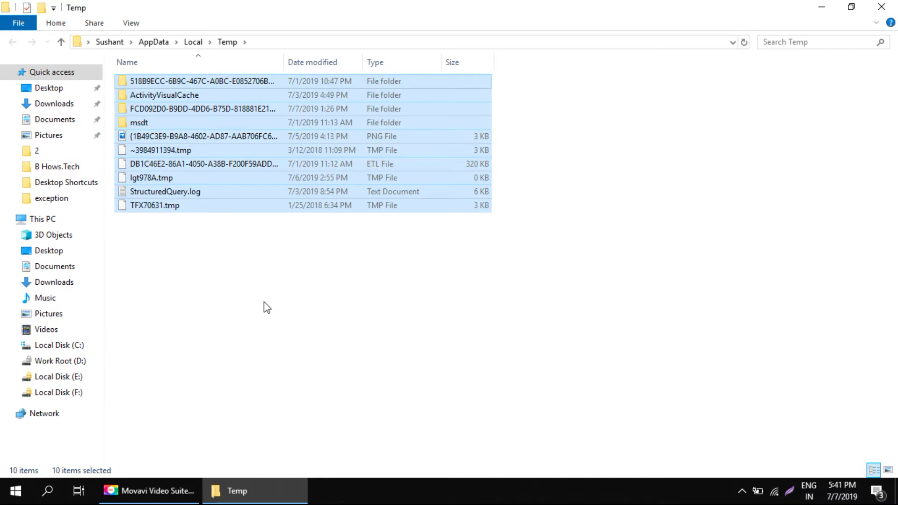
pyautogui.hotkey('shift', 'Delete')
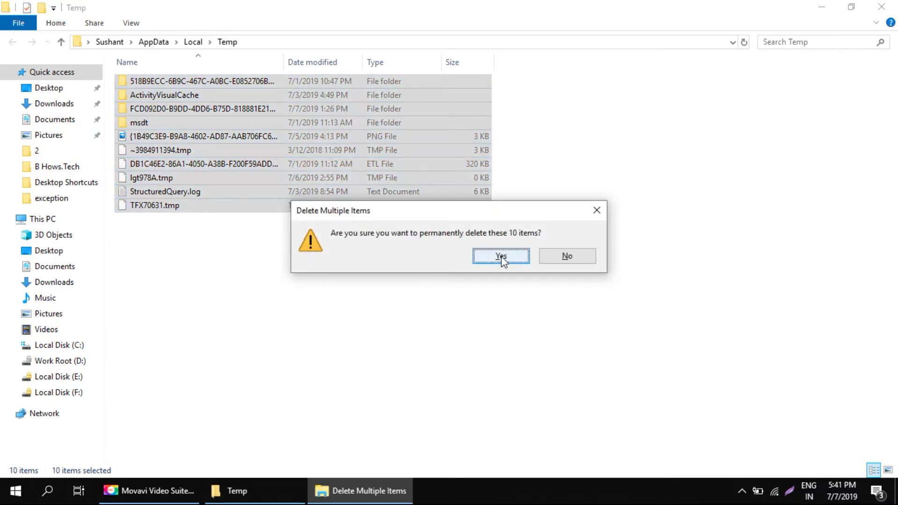
pyautogui.click(501, 257)
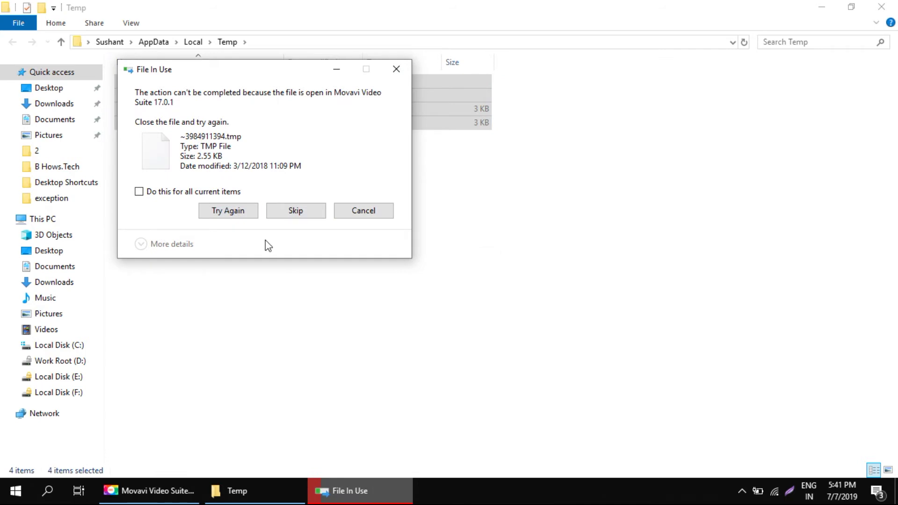
pyautogui.click(179, 194)
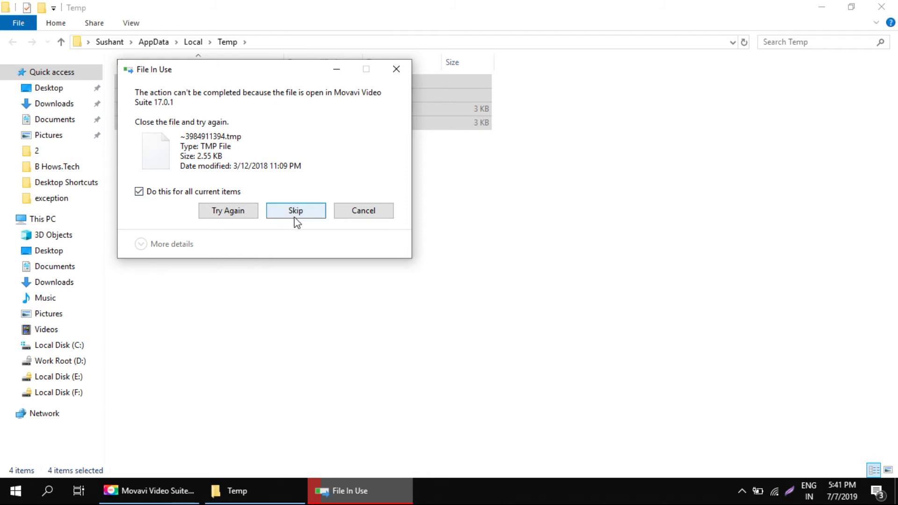
pyautogui.click(307, 215)
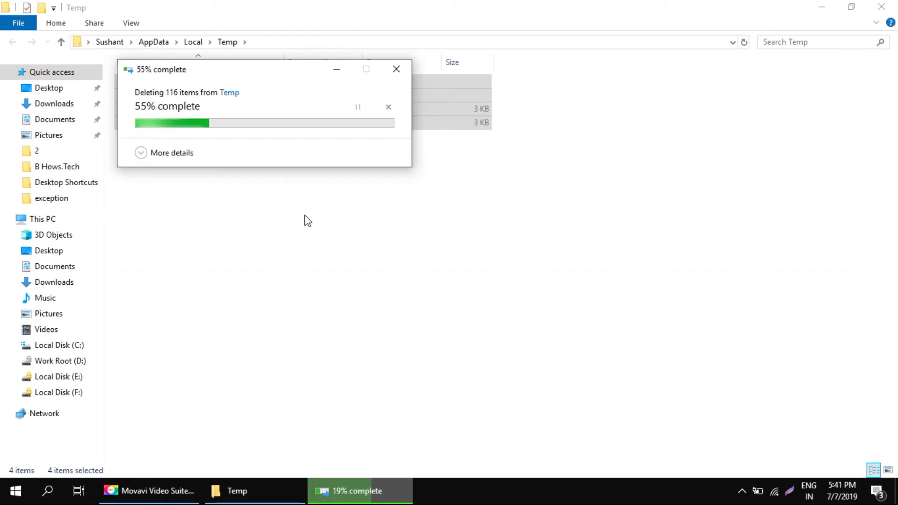
pyautogui.click(278, 209)
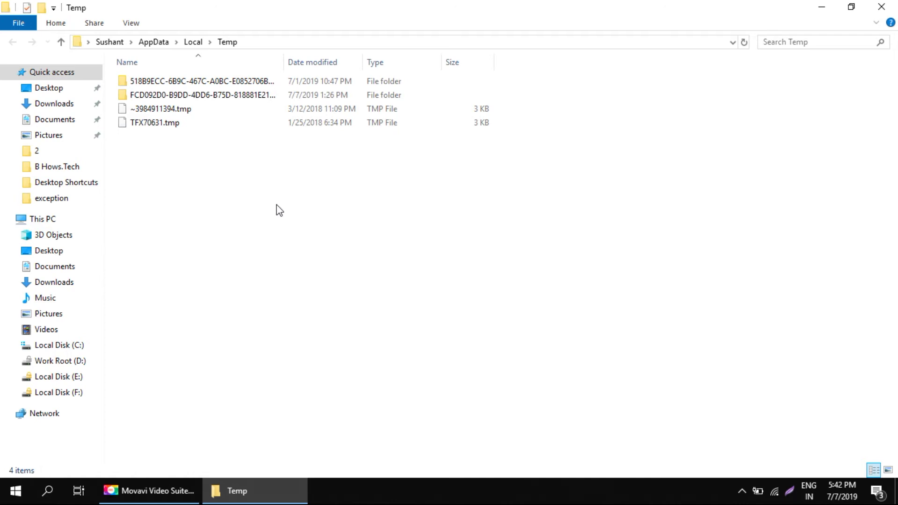
pyautogui.hotkey('alt', 'F4')
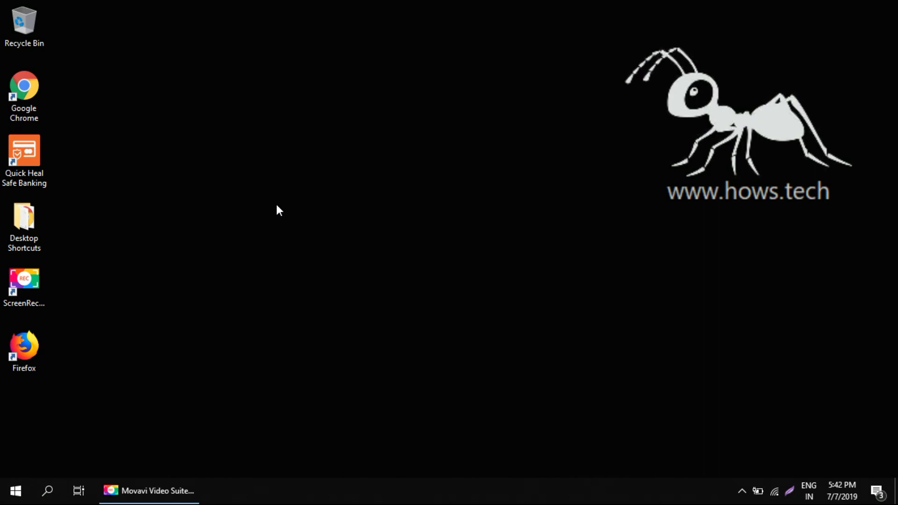
# - Search 'storage sense' from Start and open the Storage settings result
pyautogui.press('super')
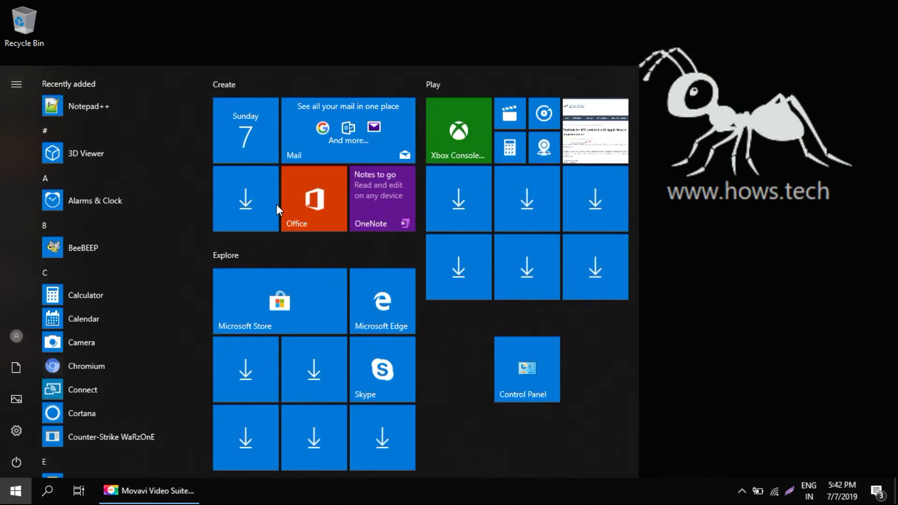
pyautogui.write('stor')
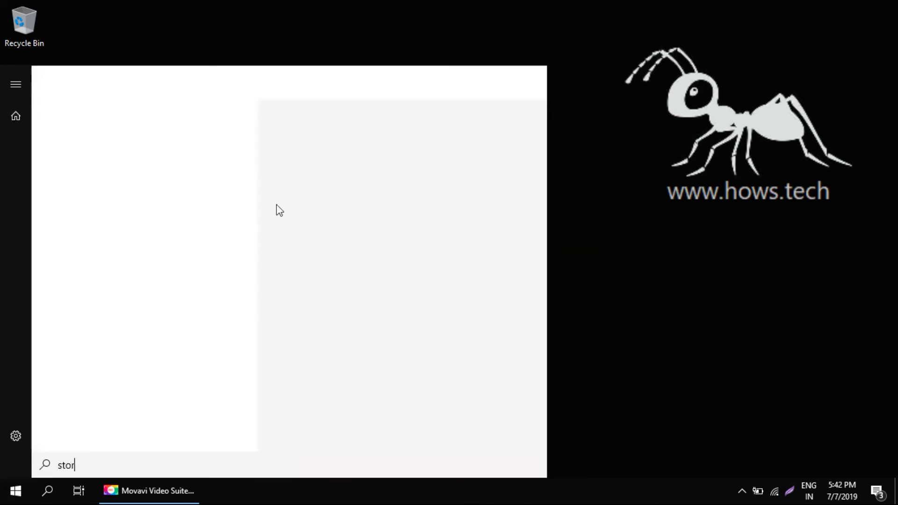
pyautogui.write('age sense')
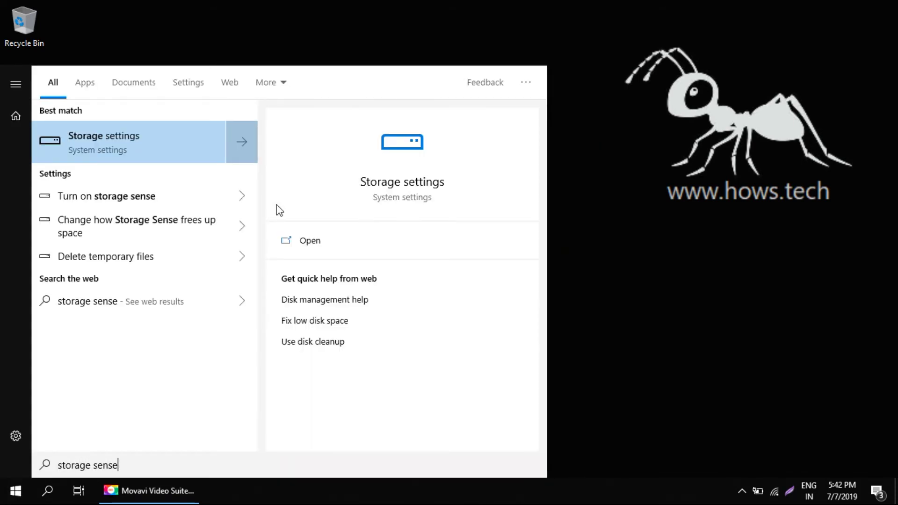
pyautogui.click(108, 148)
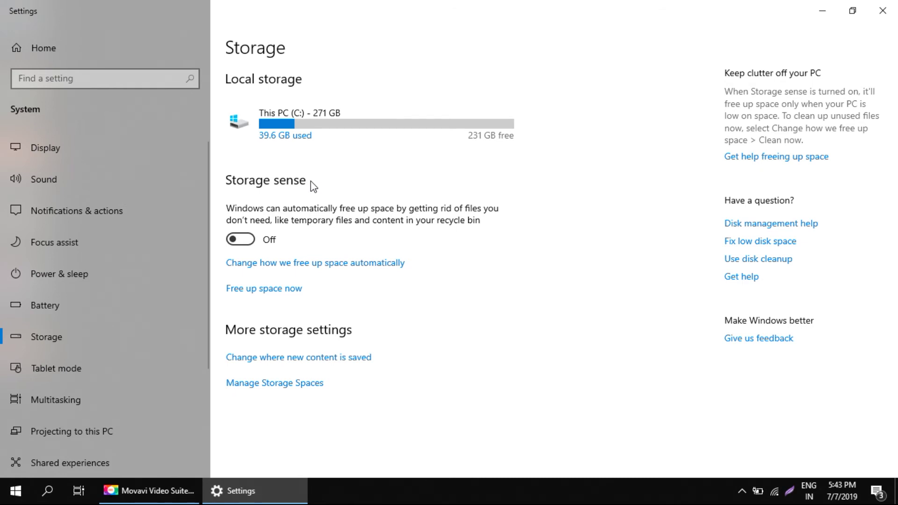
# - Switch Storage sense On and go to the Free up space now page
pyautogui.click(252, 242)
pyautogui.click(273, 291)
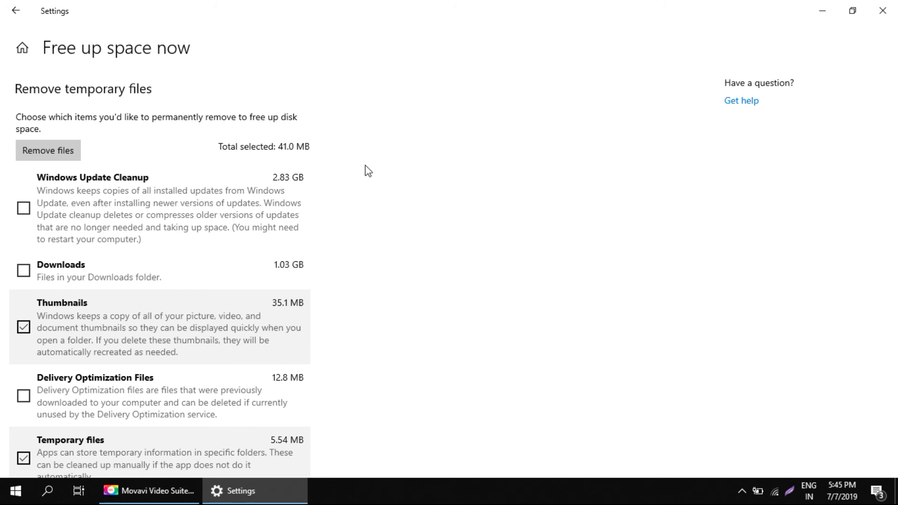
# - Add Windows Update Cleanup and Downloads (3.91 GB), remove the files, and return to Storage
pyautogui.click(23, 207)
pyautogui.click(23, 271)
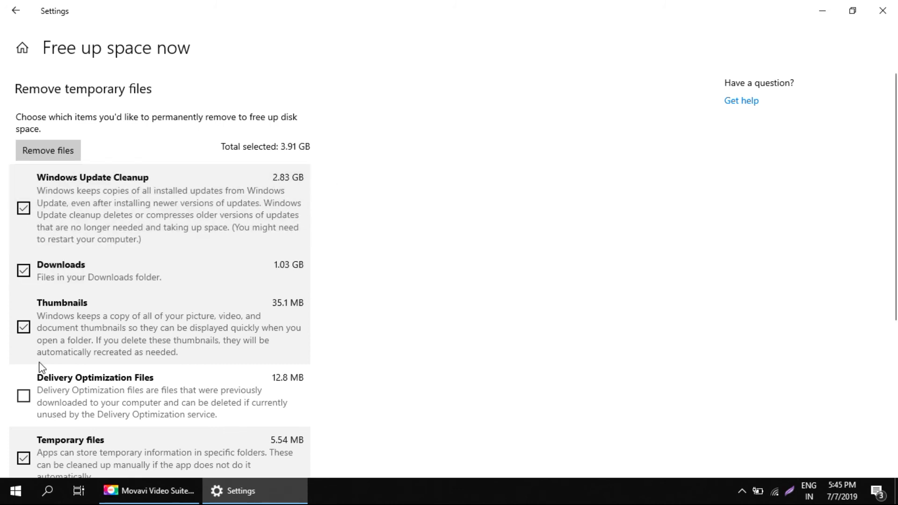
pyautogui.click(48, 158)
pyautogui.click(49, 156)
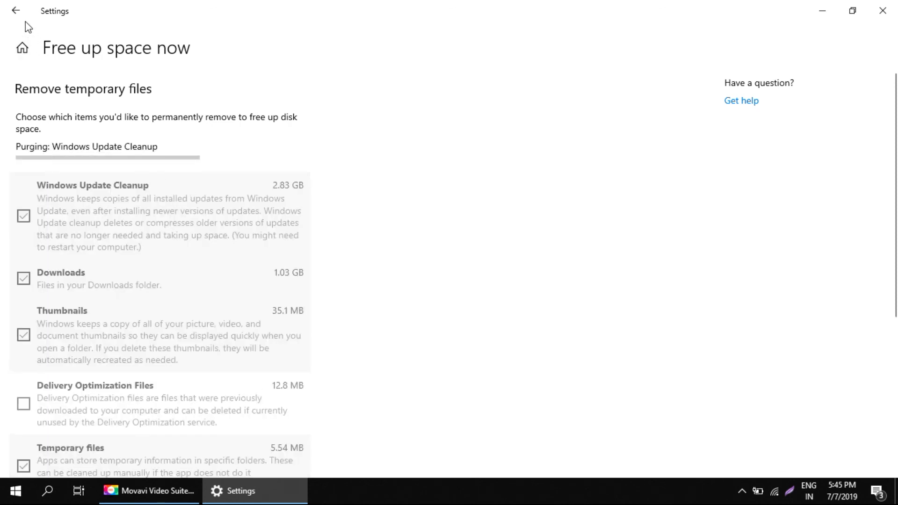
pyautogui.click(16, 10)
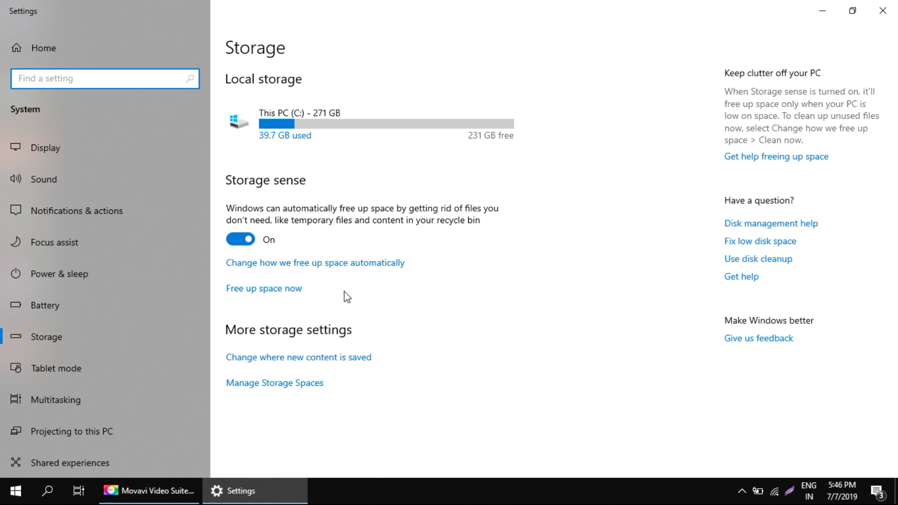